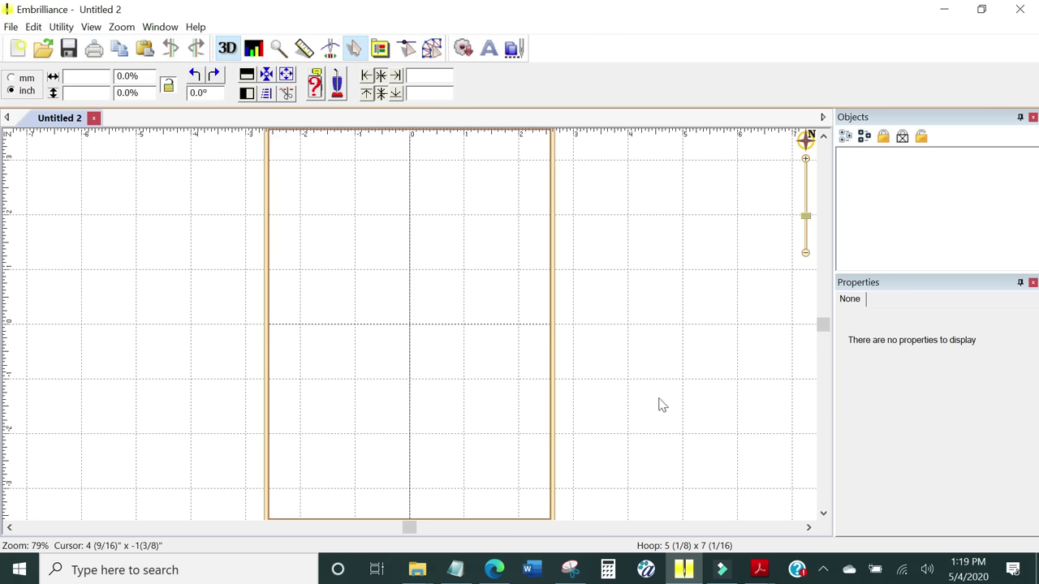
Step: Switch to File Explorer, open the PES folder of DBJJ_MLS018SimplyQuiltedMugRugsSet1, and move its window clear of the embroidery hoop
mouse_move(417, 572)
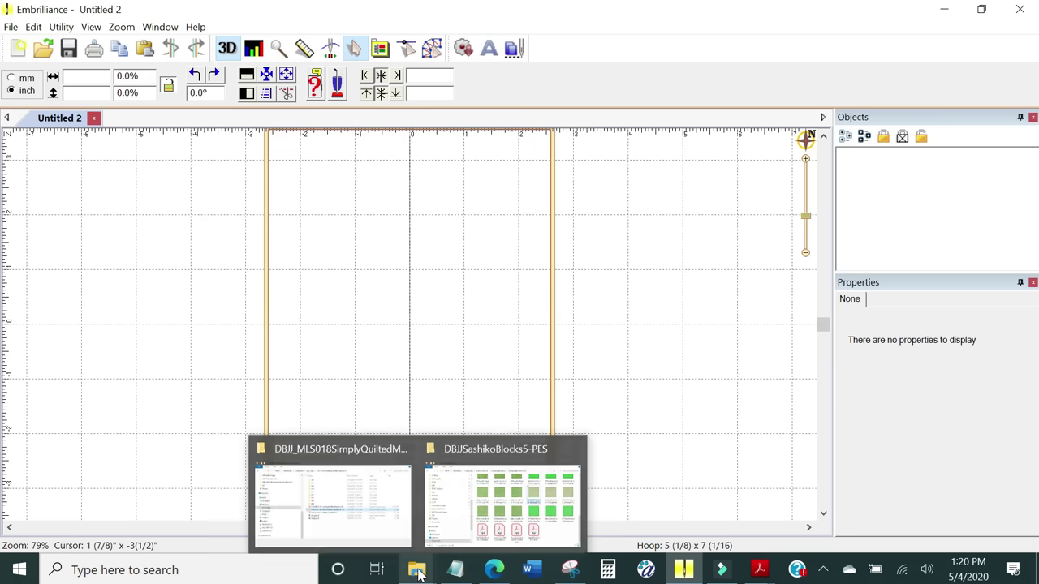
click(373, 523)
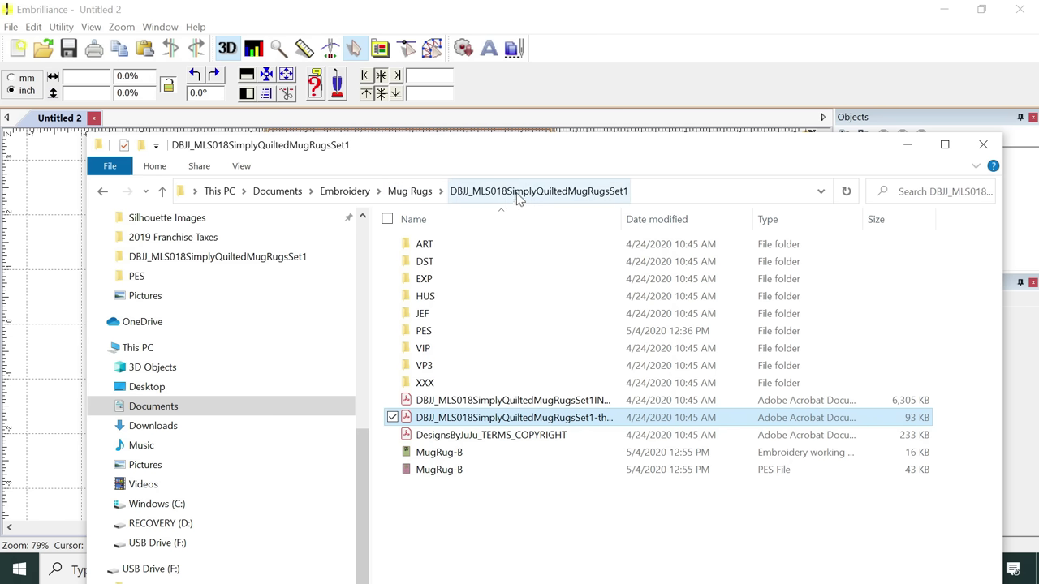
double_click(495, 333)
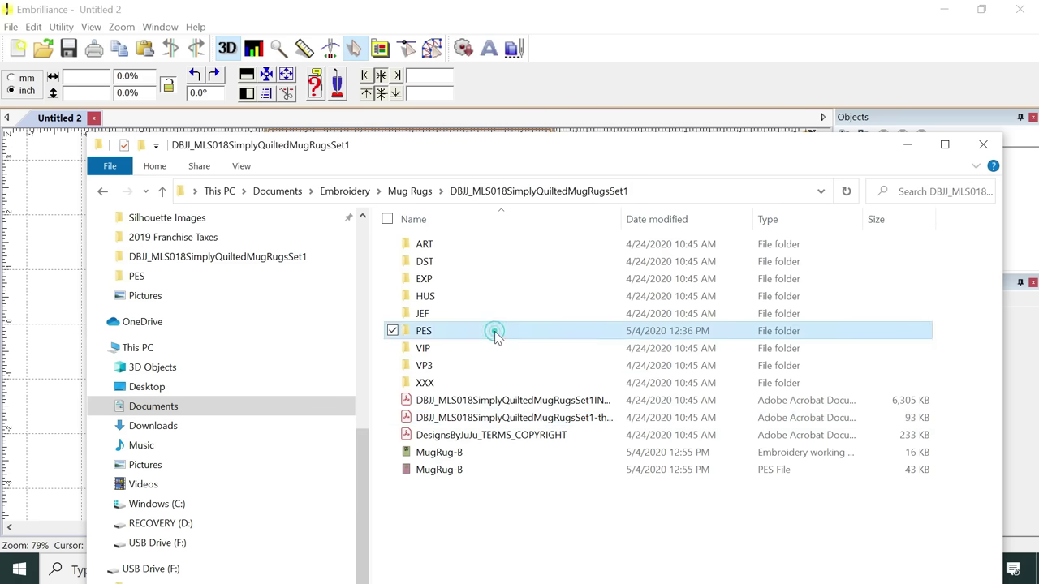
drag(601, 146, 487, 336)
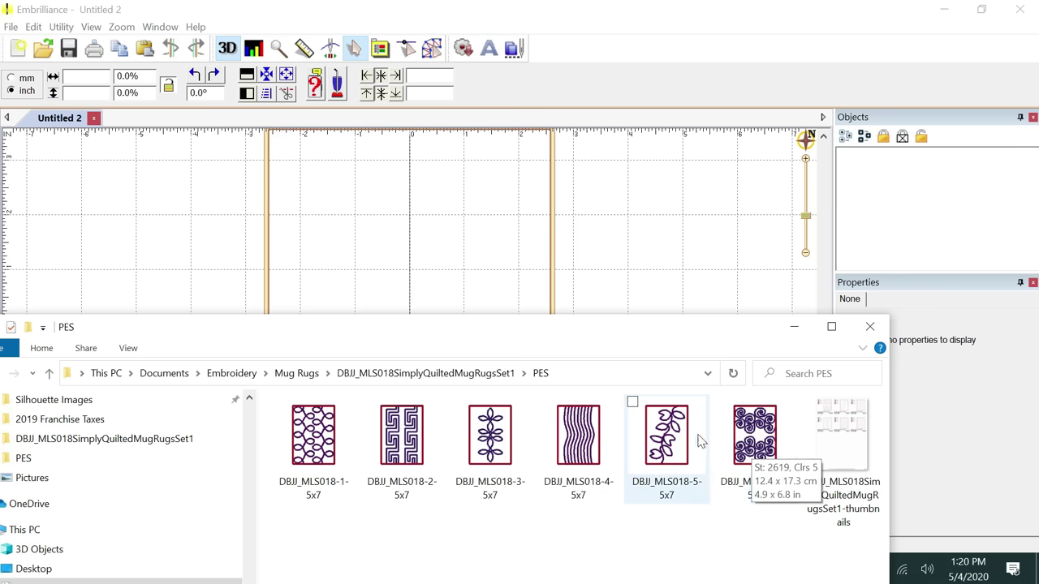
Step: Import the DBJJ_MLS018-1-5x7 design into the hoop and minimize the folder window
mouse_move(578, 432)
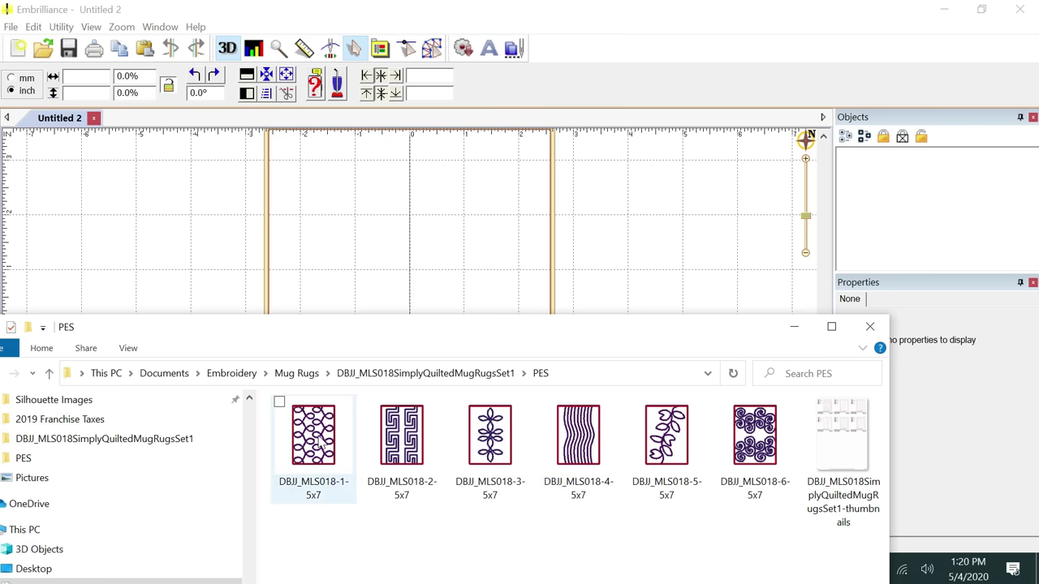
mouse_move(321, 441)
drag(321, 441, 409, 259)
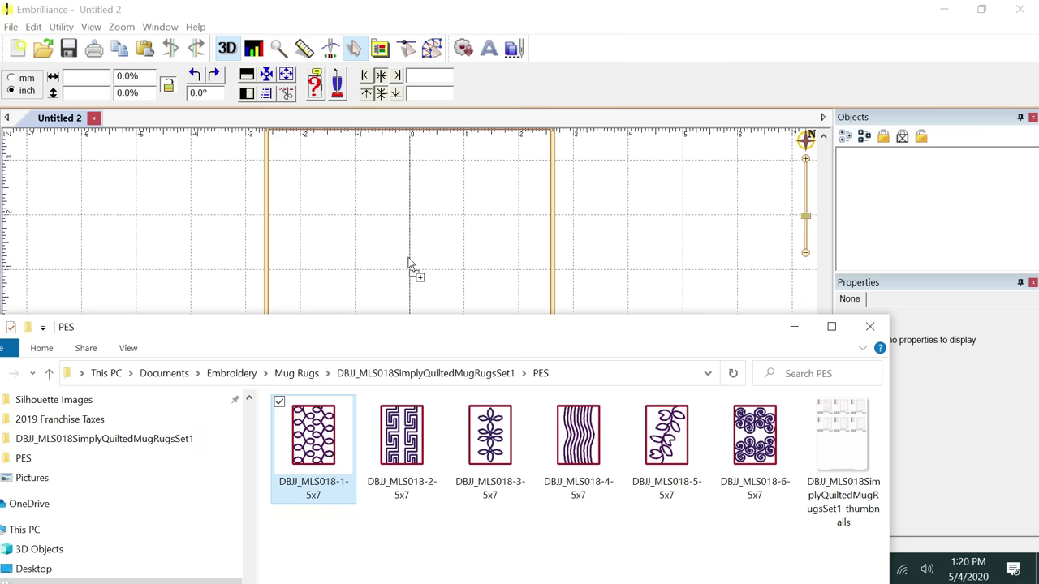
drag(409, 266, 409, 268)
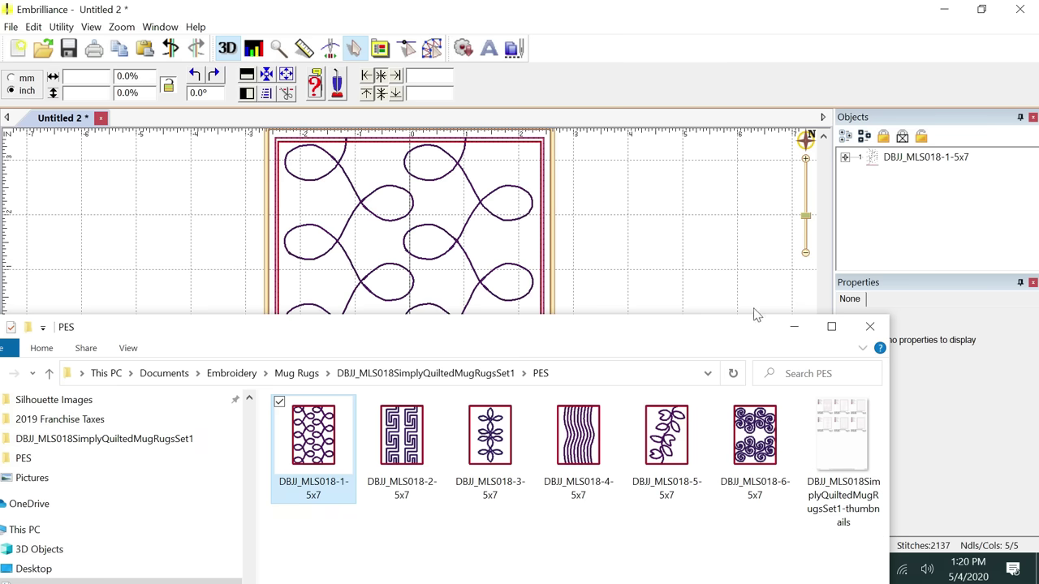
click(793, 326)
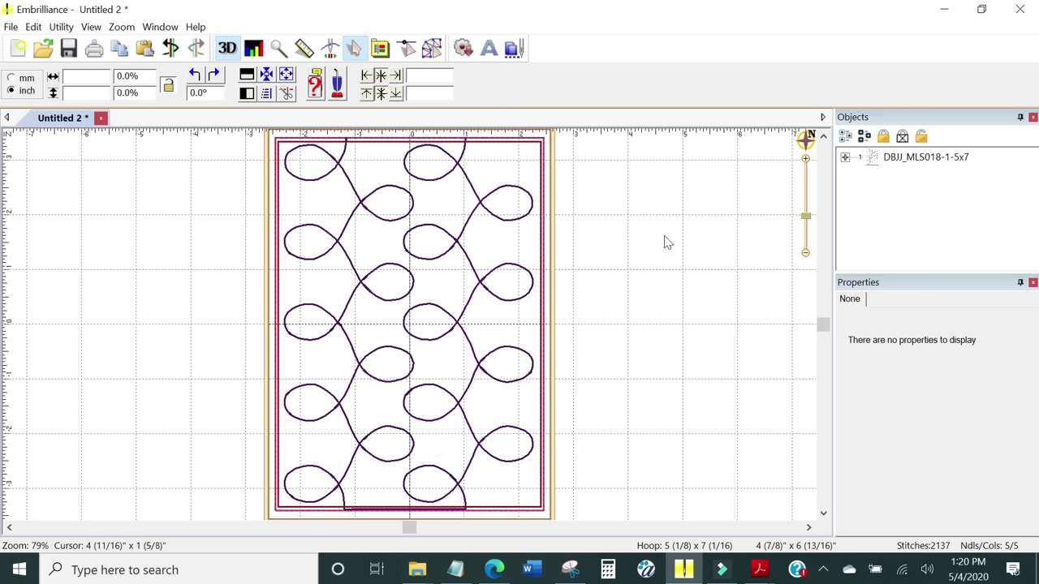
Step: Expand the mug rug design in the object tree and inspect its five thread colors from Ultramarine to Red
click(845, 157)
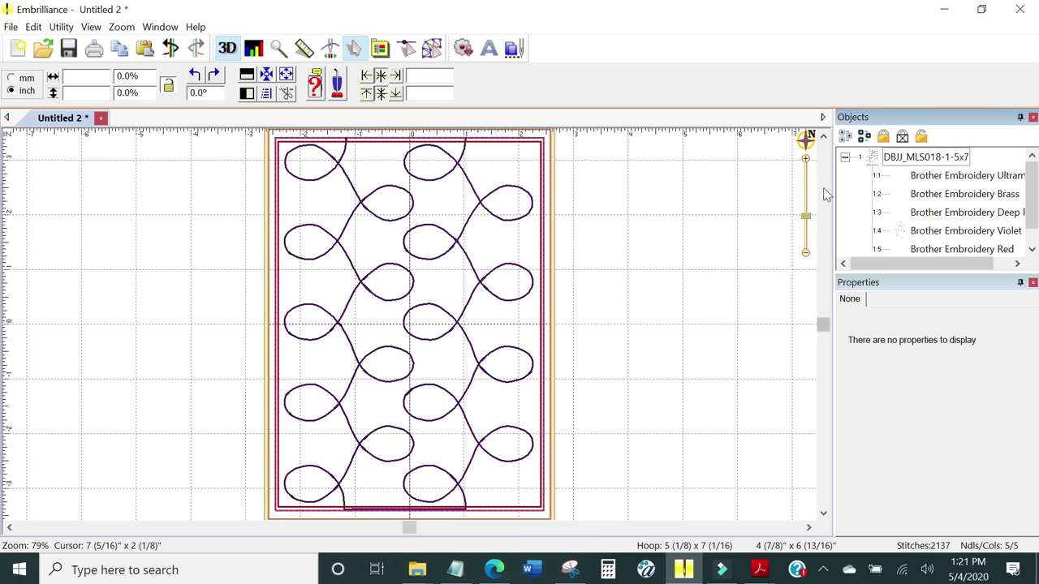
click(922, 183)
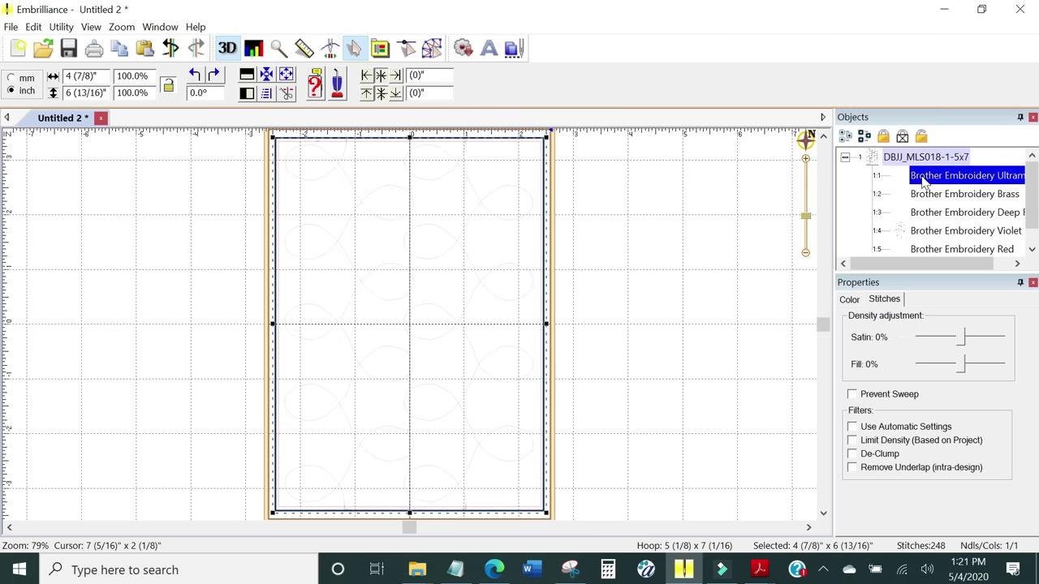
click(930, 197)
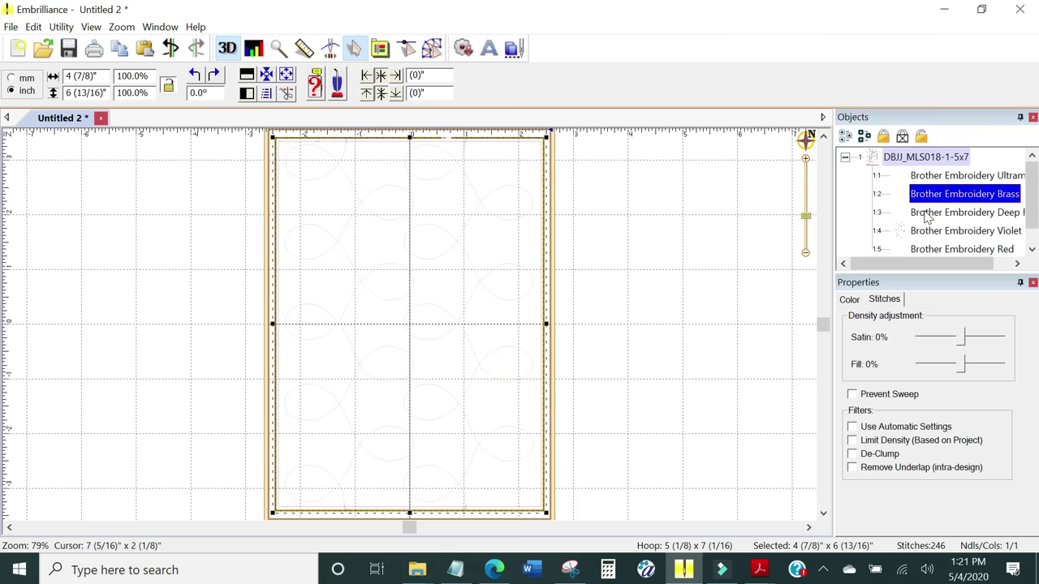
click(930, 212)
click(925, 232)
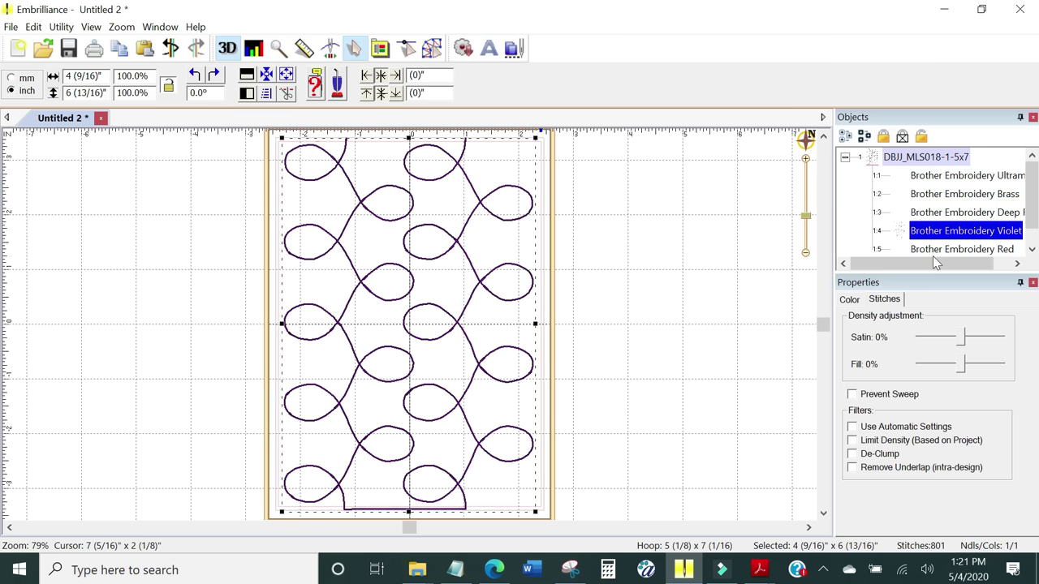
click(930, 253)
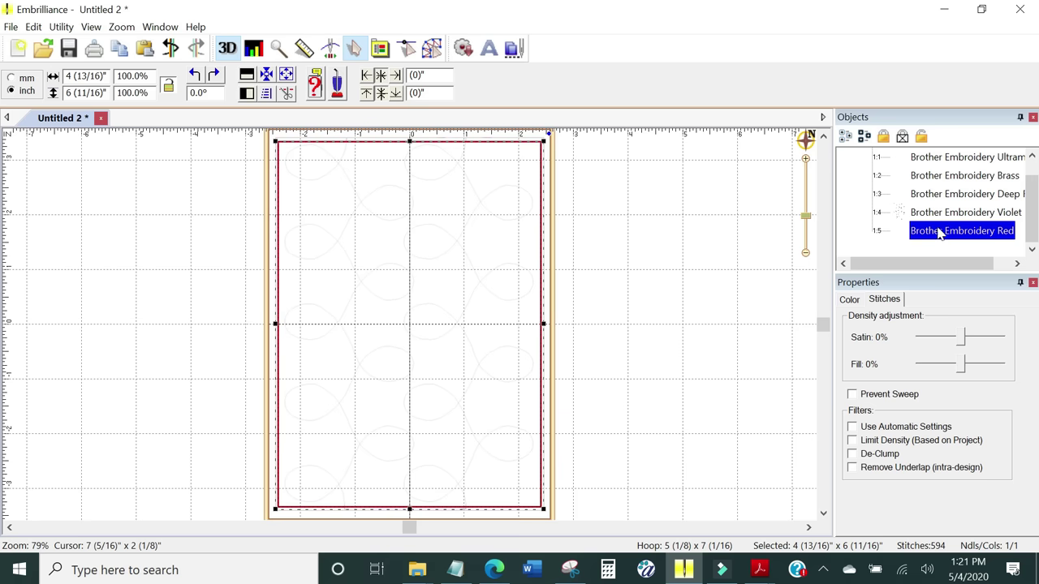
scroll(939, 237, up, 1)
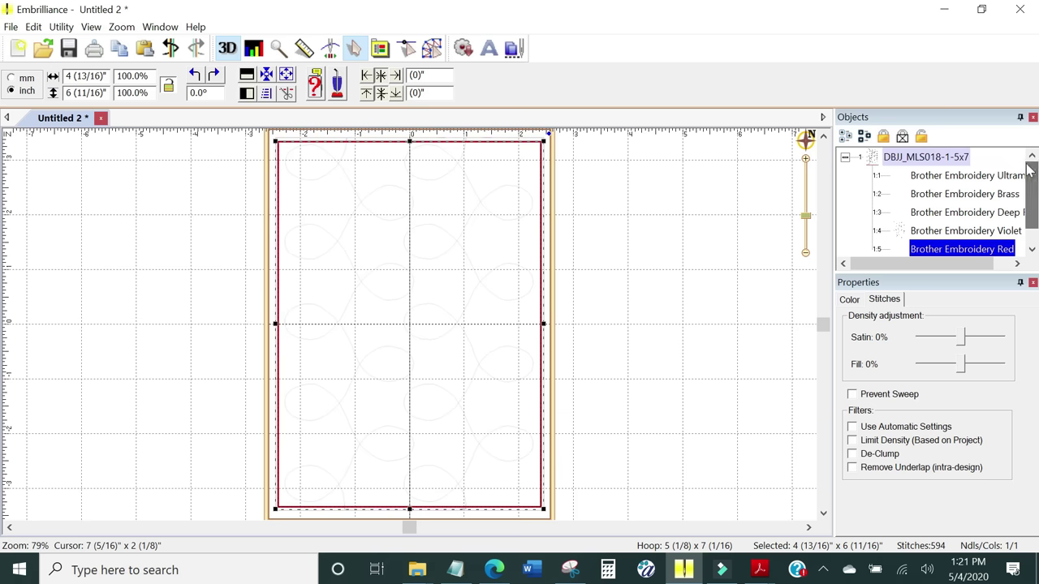
Step: Review the purpose of each color stop again, from the placement outline to the final border, and select the whole design
click(920, 180)
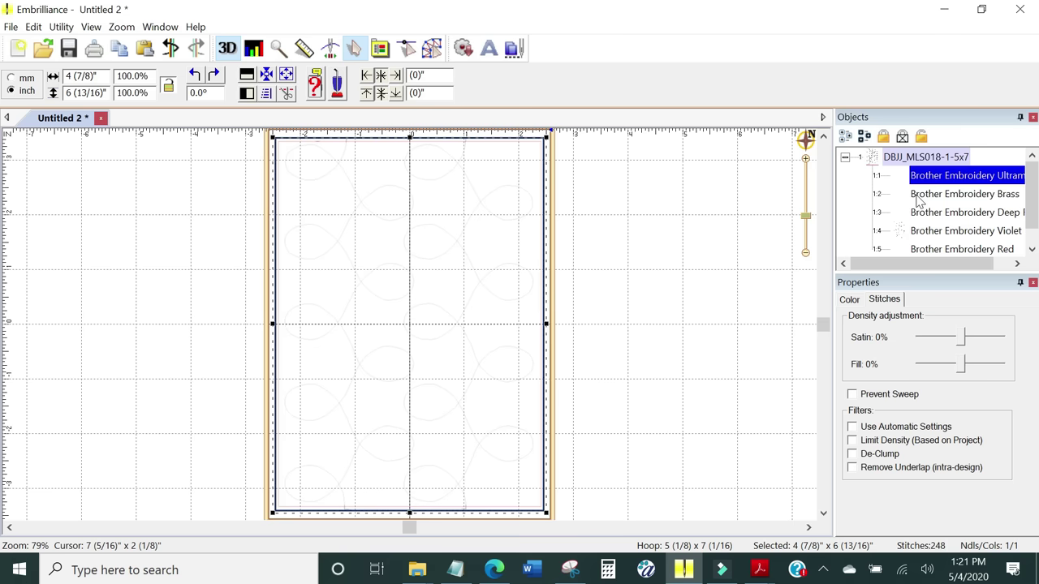
click(919, 196)
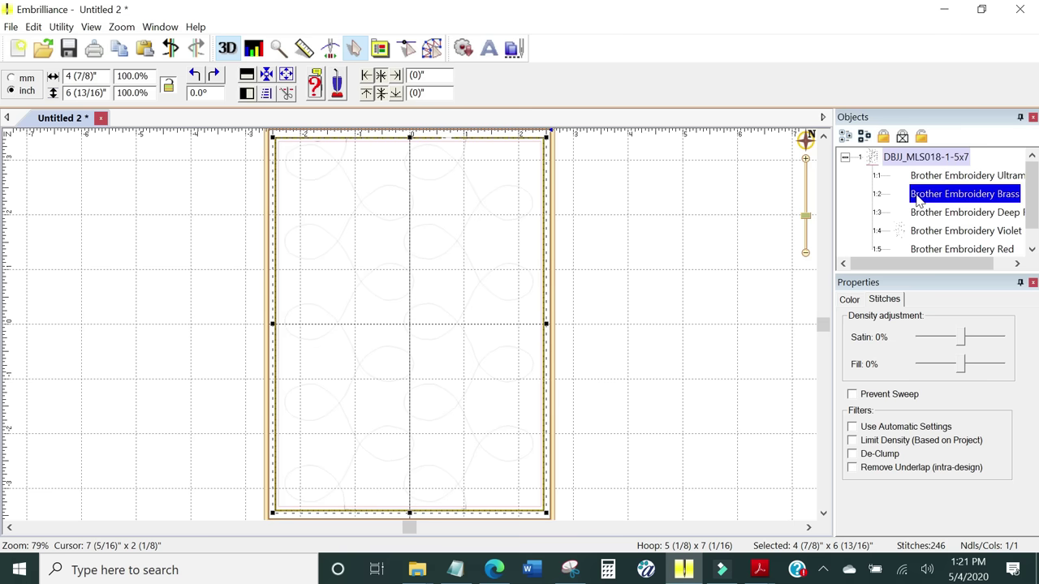
click(915, 214)
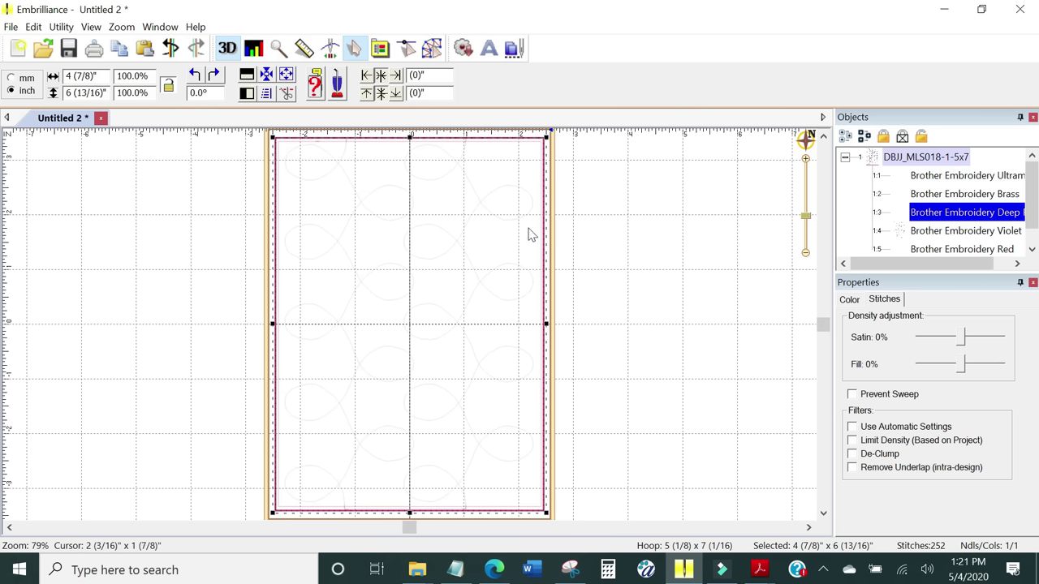
click(928, 231)
click(933, 250)
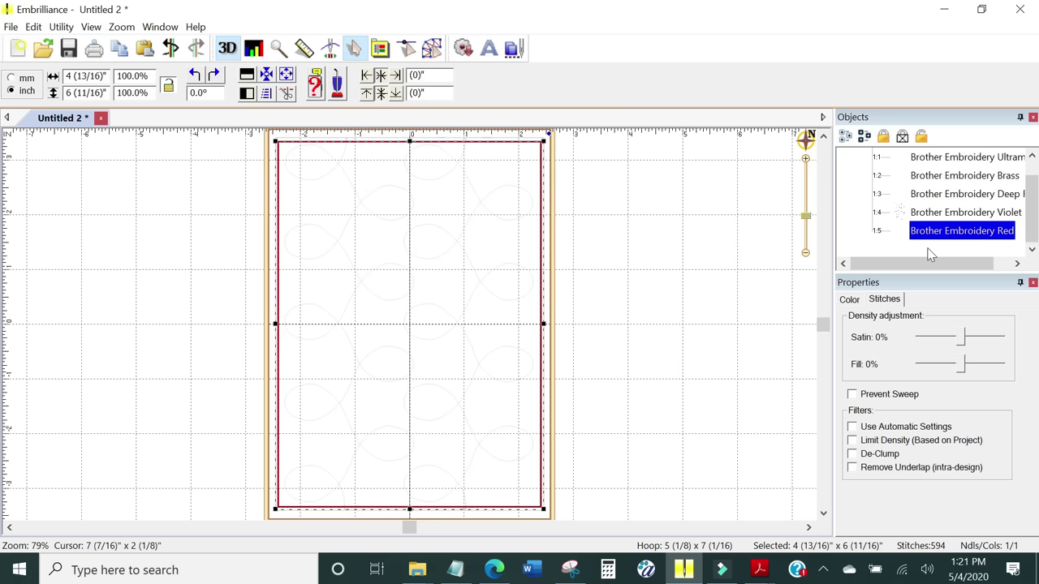
click(923, 214)
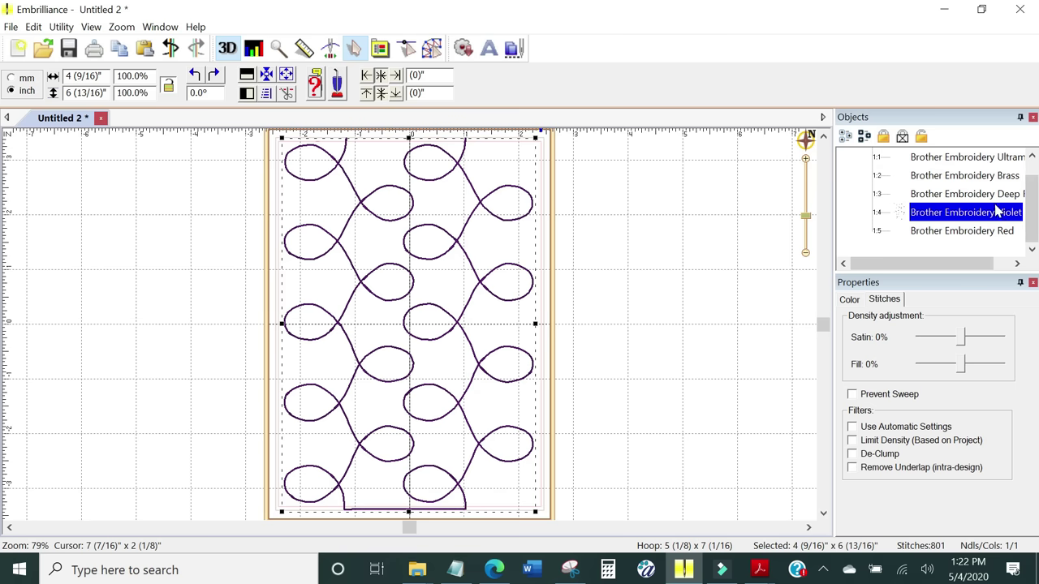
scroll(1030, 203, up, 1)
click(903, 157)
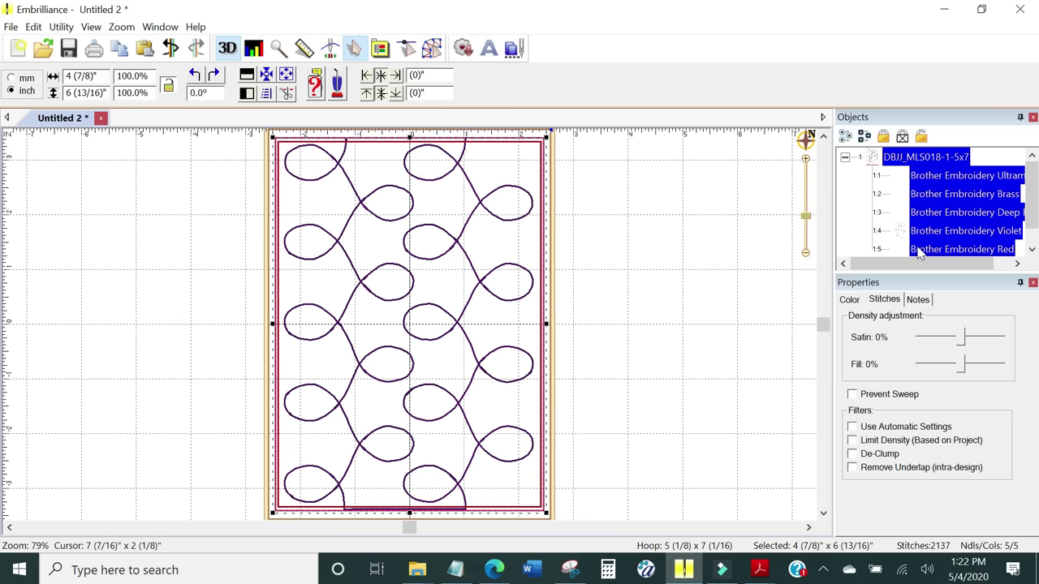
Step: Delete the looped quilting stitches, Brother Embroidery Violet, from the mug rug design
click(716, 226)
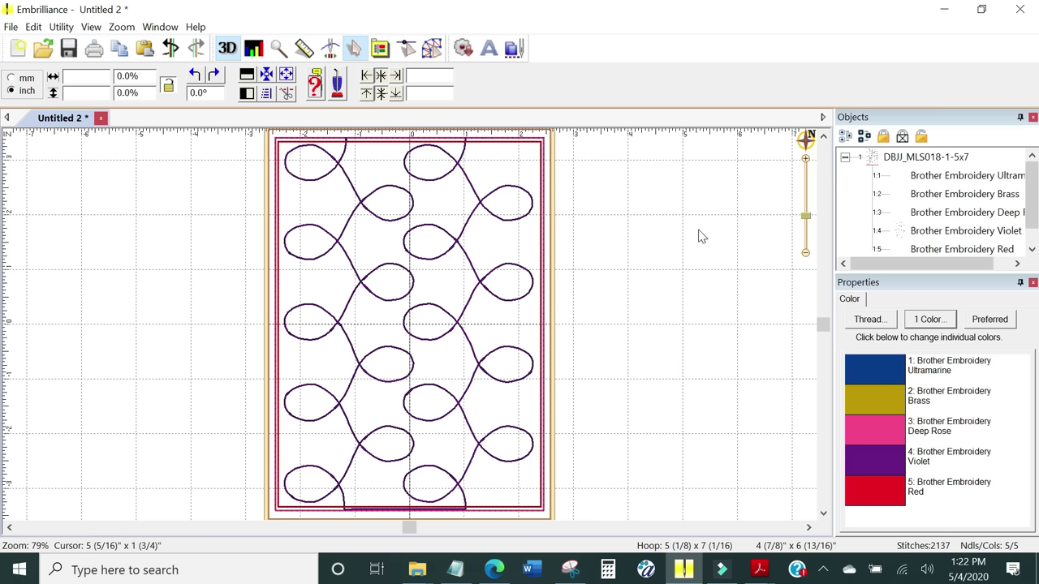
click(899, 232)
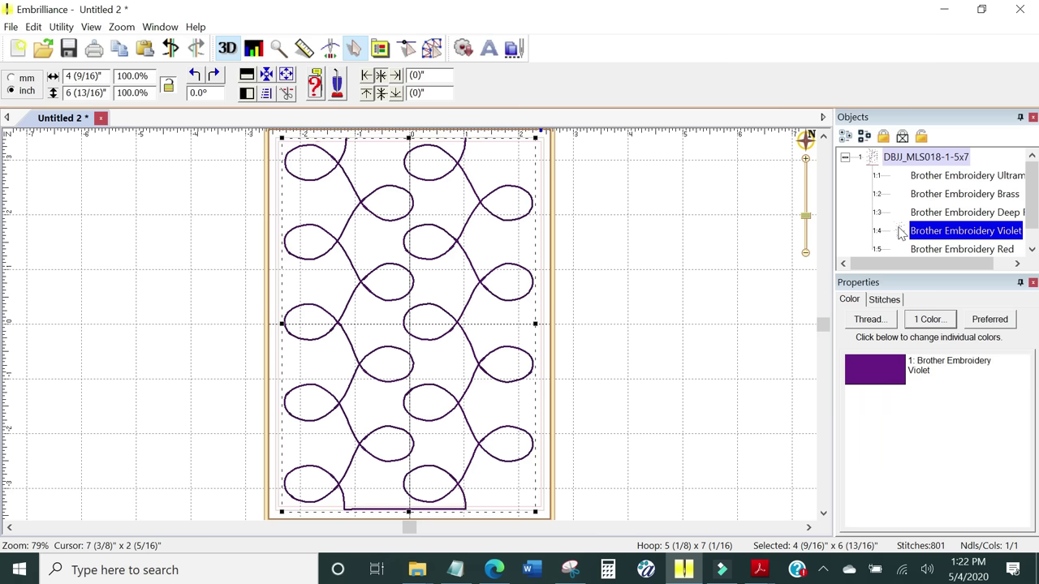
key(Delete)
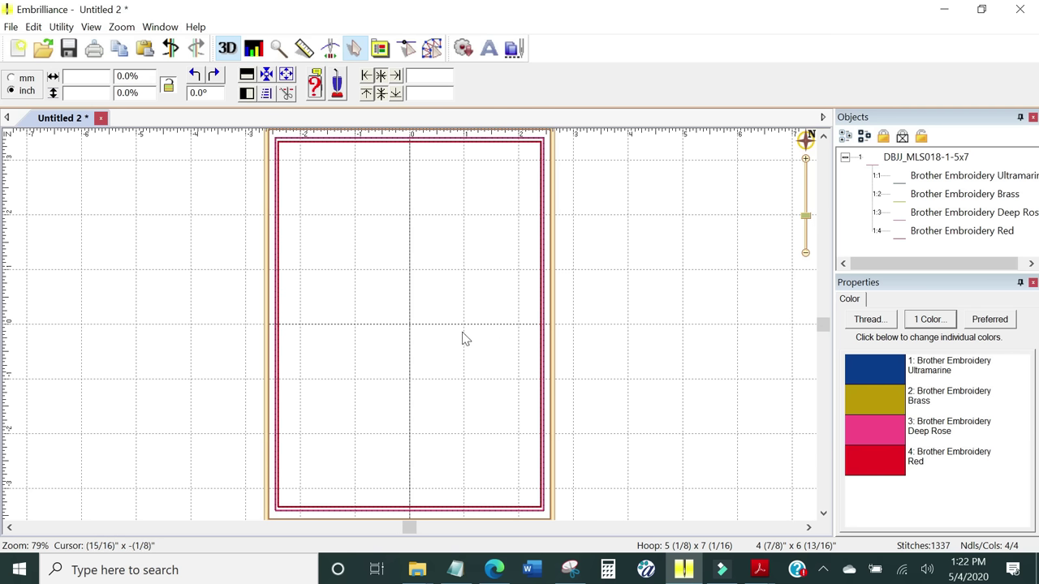
Step: Switch to the DBJJSashikoBlocks5-PES folder in File Explorer and display its designs from the start of the folder as extra large icons
click(419, 570)
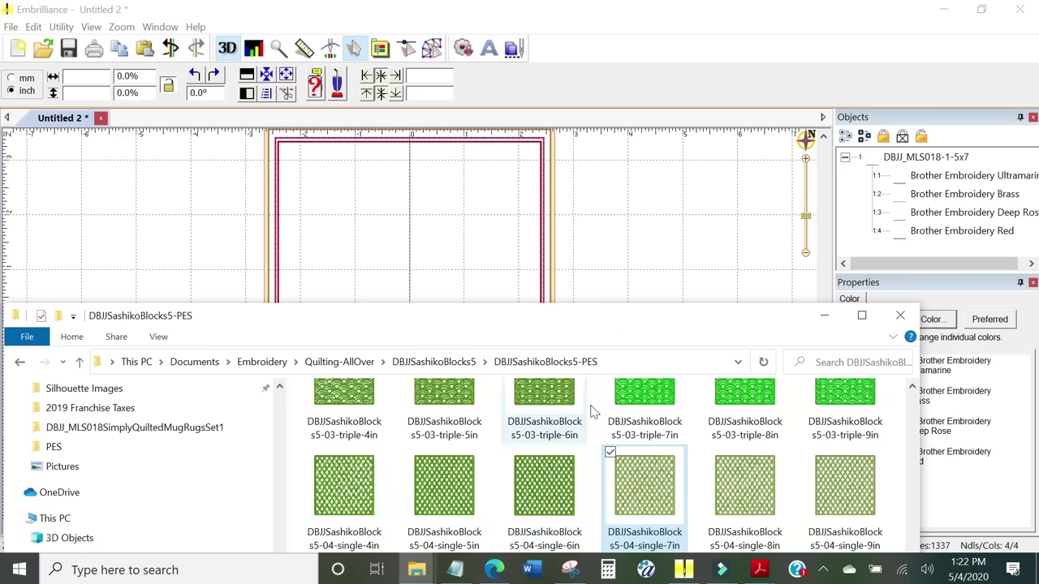
drag(624, 319, 680, 84)
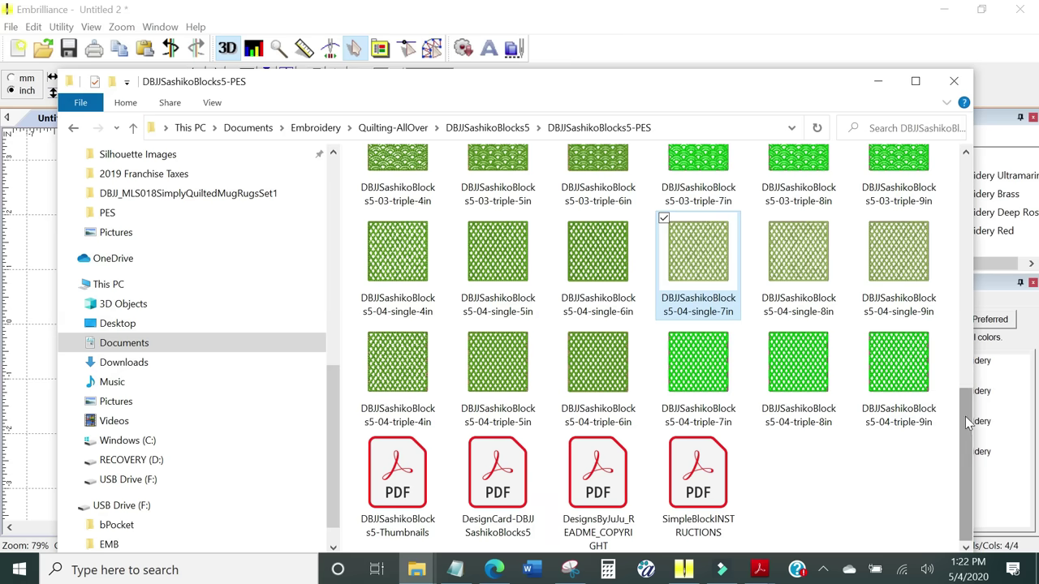
scroll(966, 422, up, 1)
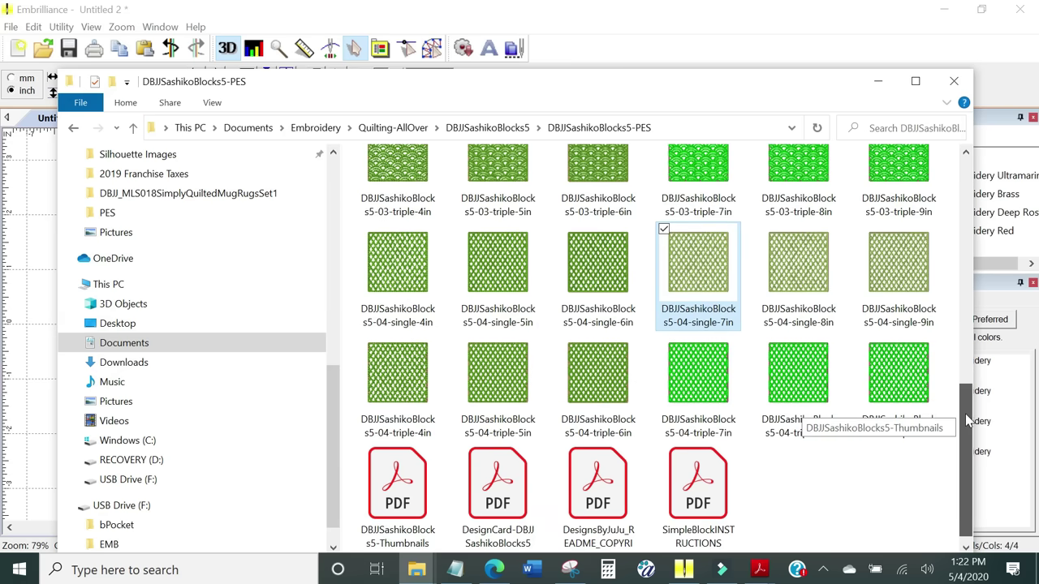
drag(966, 421, 973, 187)
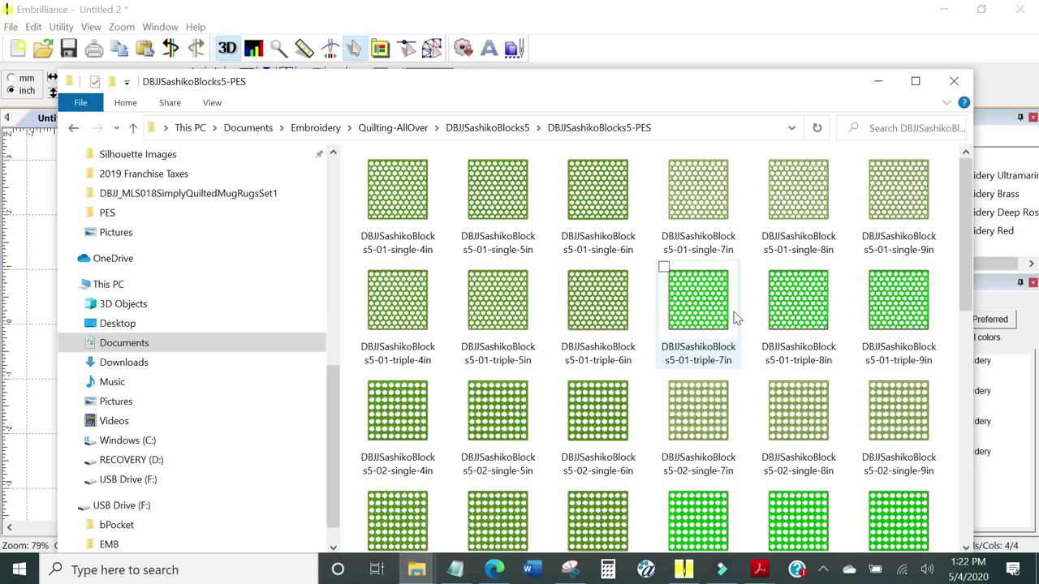
click(215, 106)
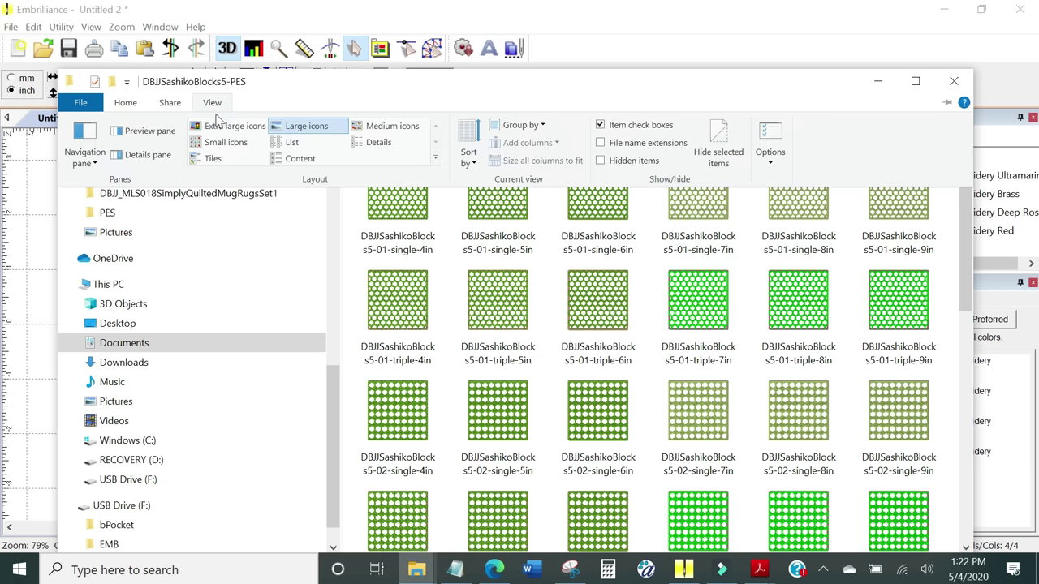
click(221, 126)
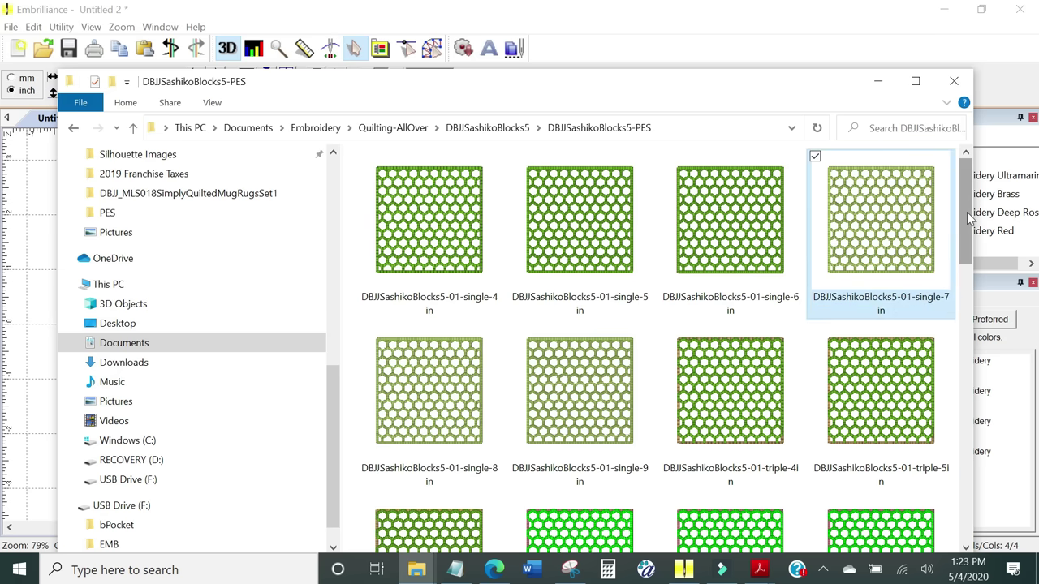
Step: Examine Sashiko block patterns 01 to 04 in the folder, comparing their single and triple stitch versions and available sizes
scroll(966, 225, down, 2)
scroll(968, 233, up, 2)
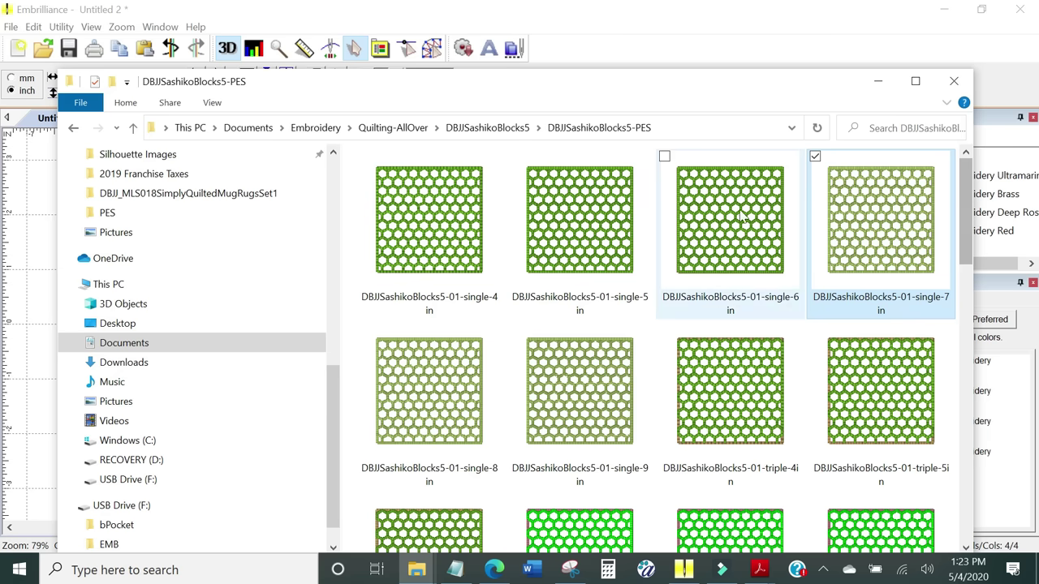
mouse_move(716, 232)
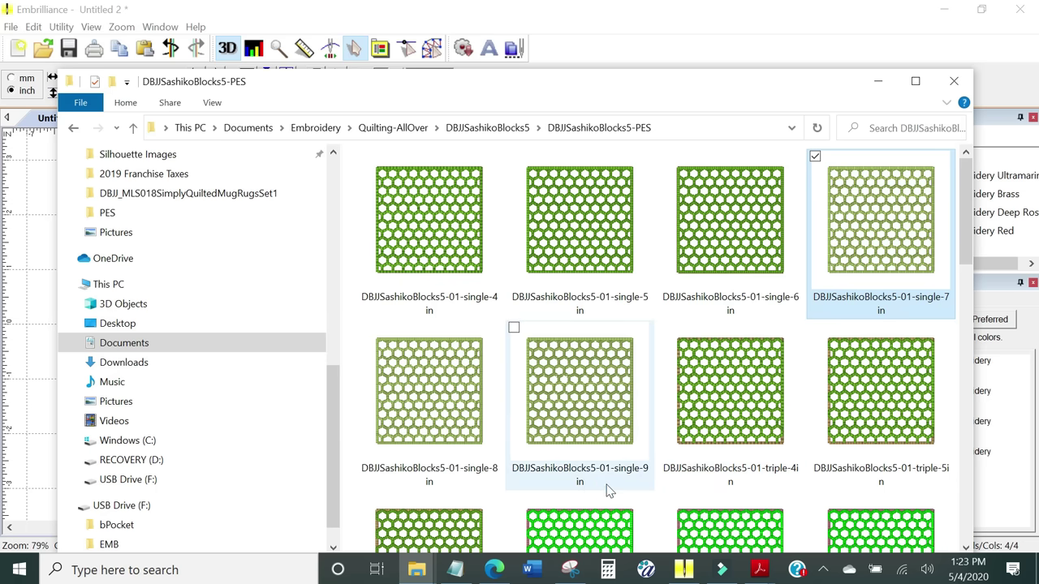
mouse_move(586, 480)
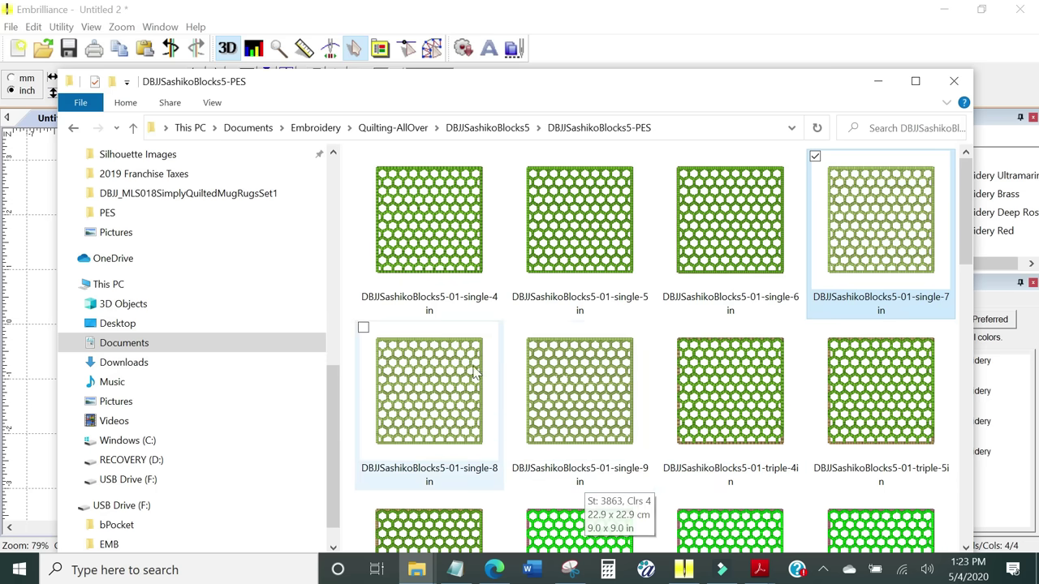
mouse_move(487, 311)
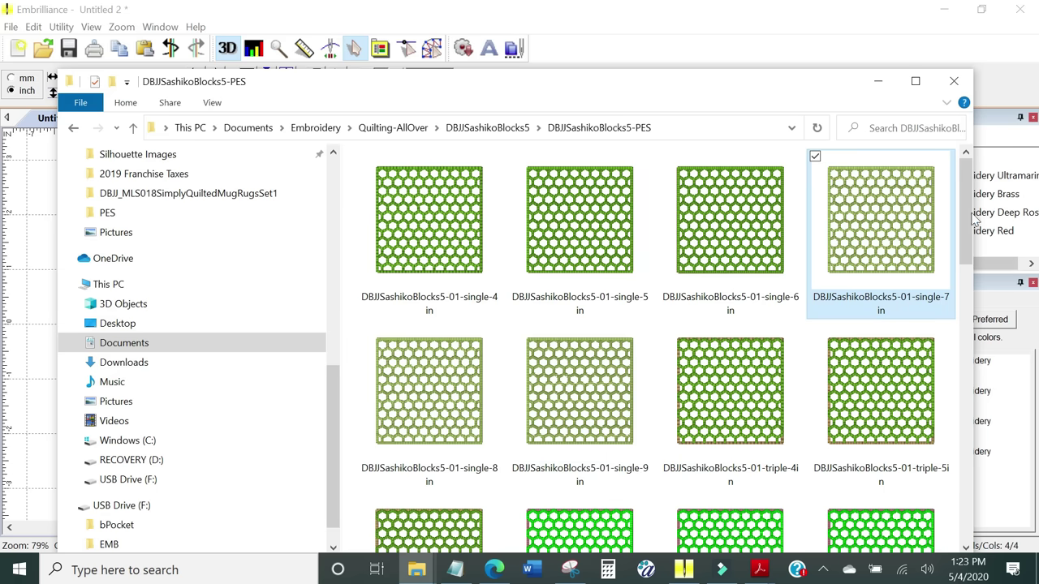
drag(971, 186, 962, 263)
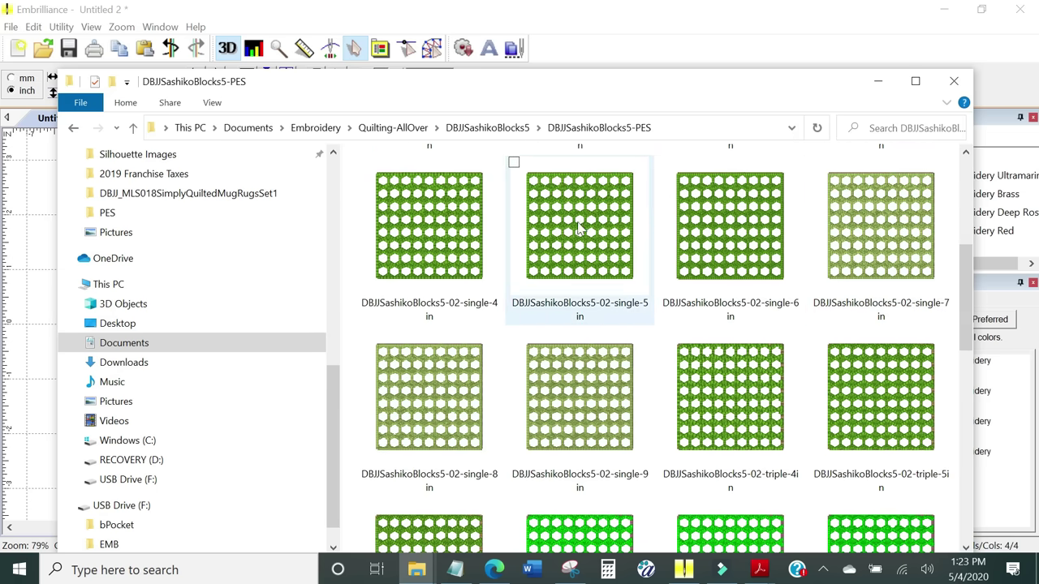
scroll(767, 251, down, 3)
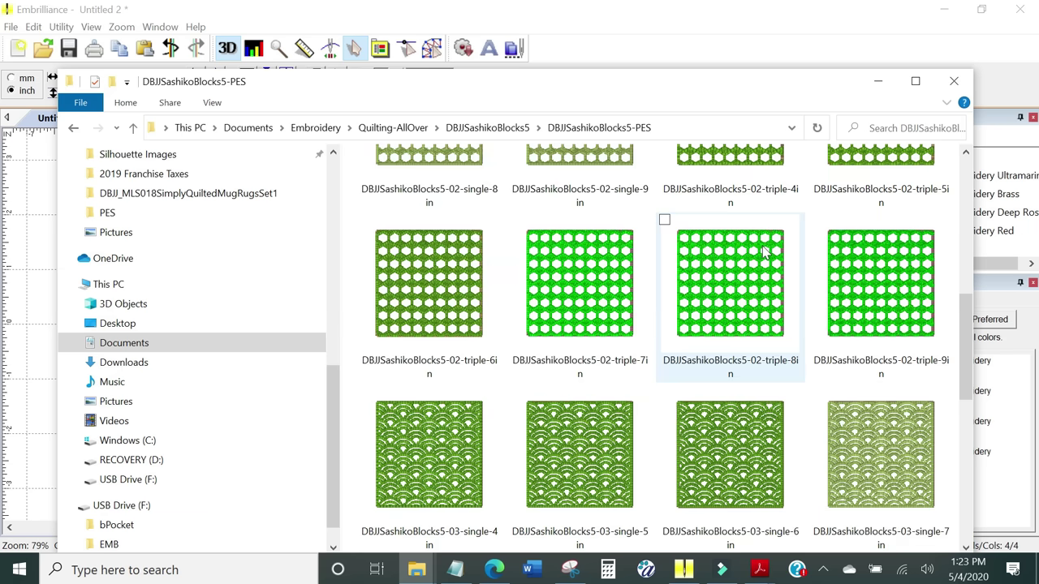
scroll(763, 253, down, 2)
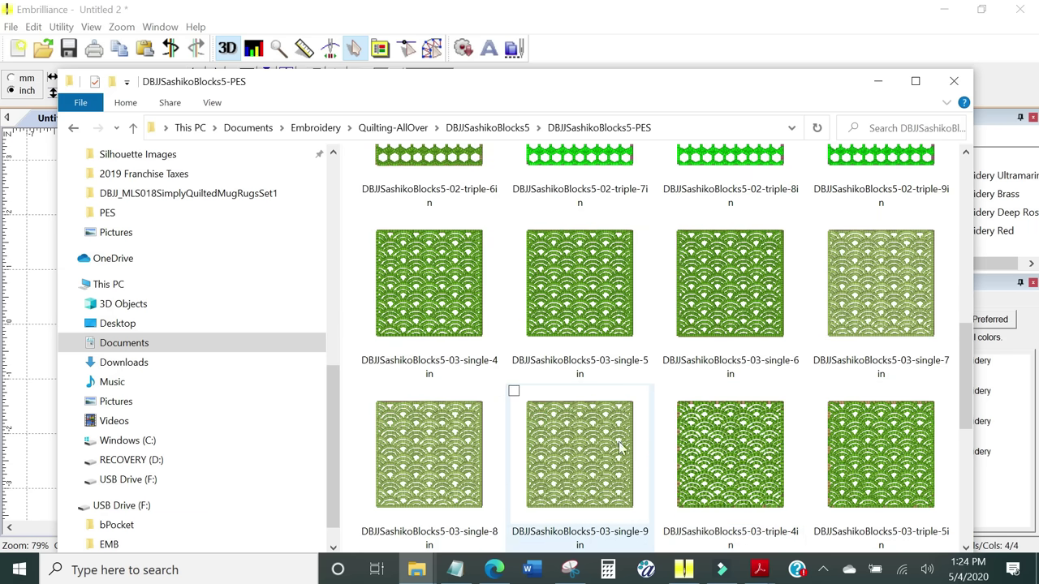
scroll(815, 430, down, 4)
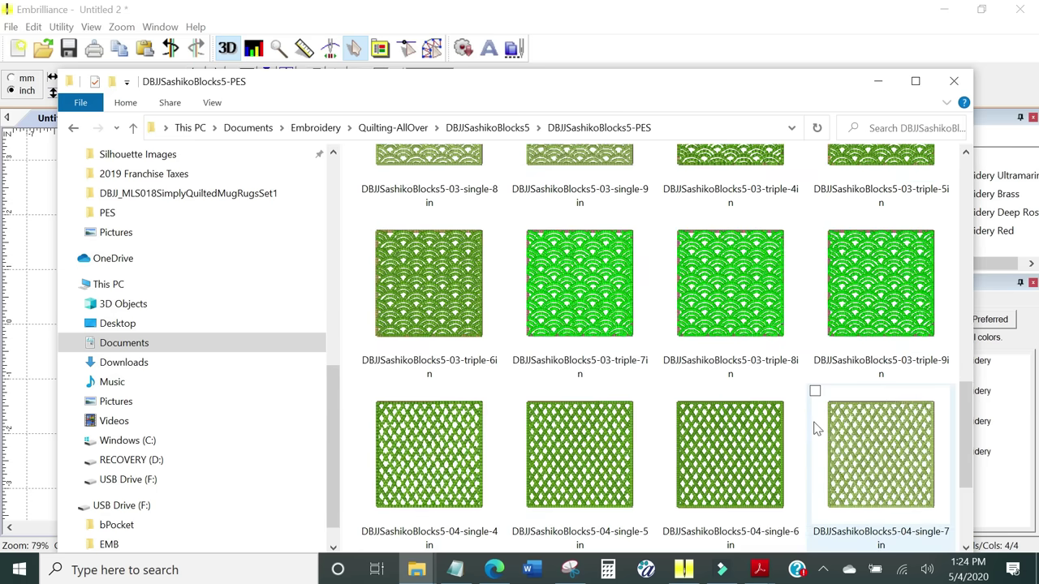
scroll(963, 403, down, 3)
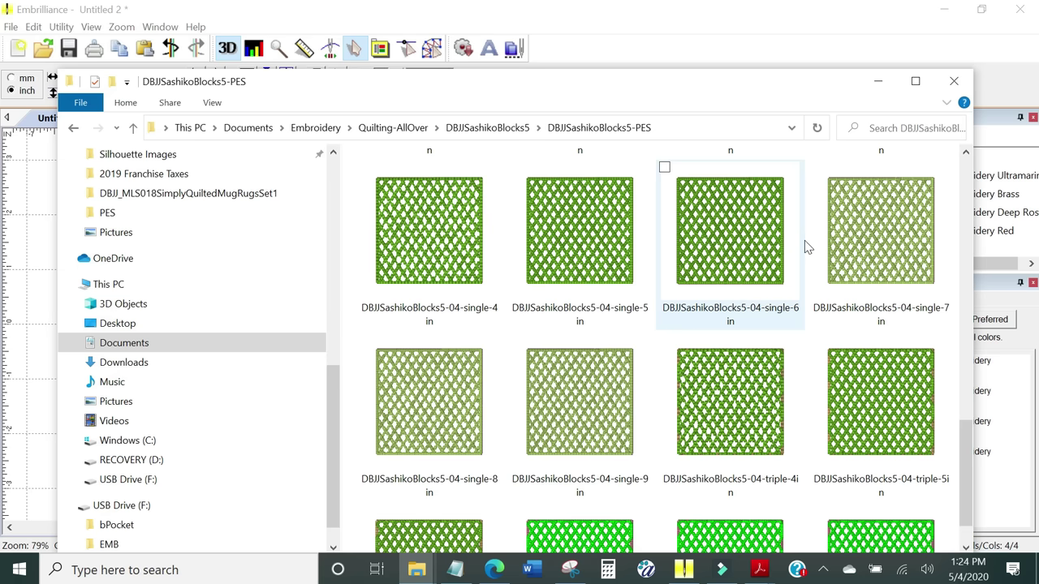
Step: Compare the stitch counts and dimensions of the 5-inch and 7-inch single versions of Sashiko pattern 04
click(579, 243)
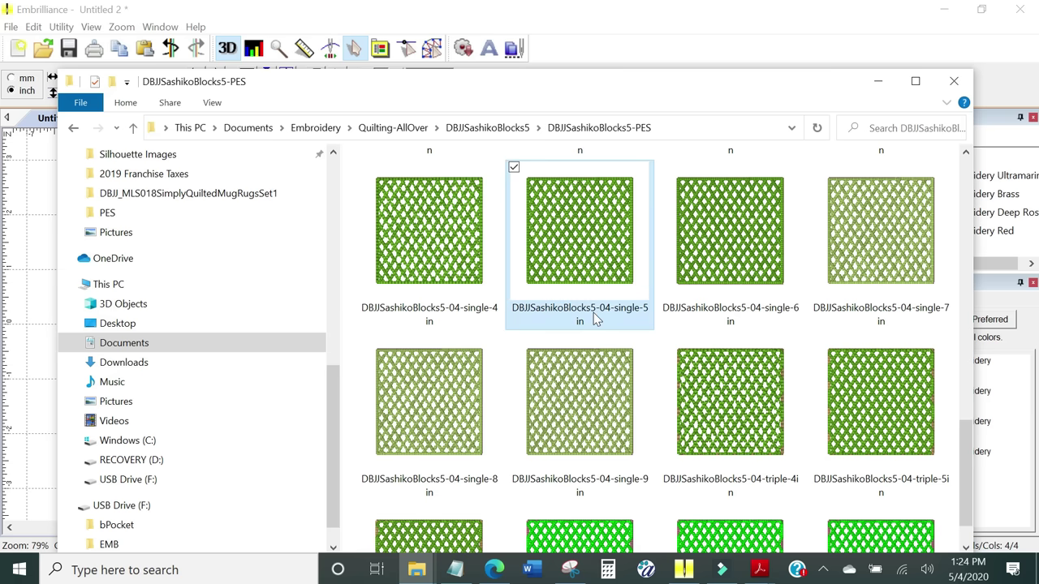
mouse_move(593, 312)
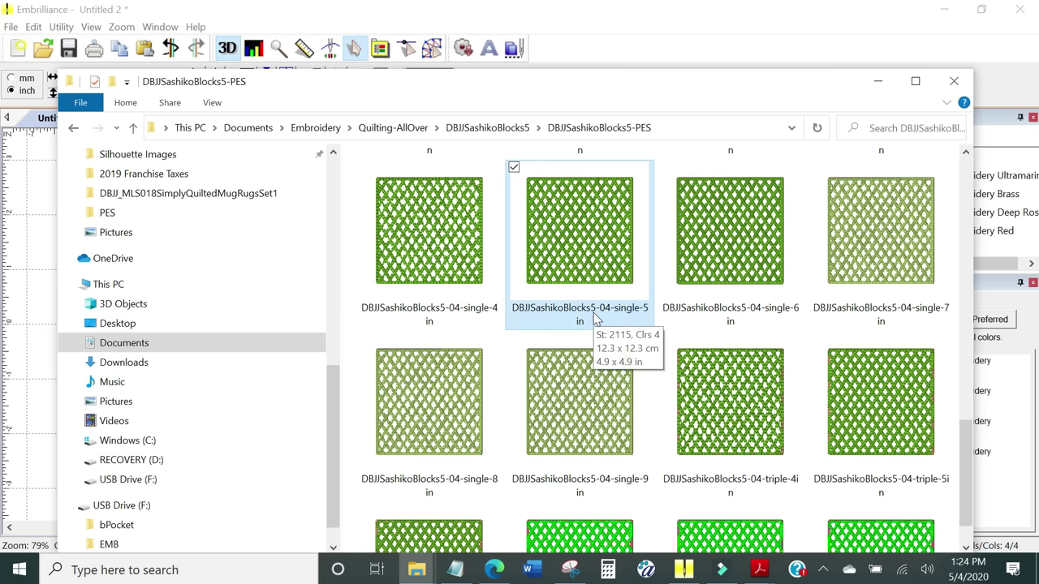
click(854, 250)
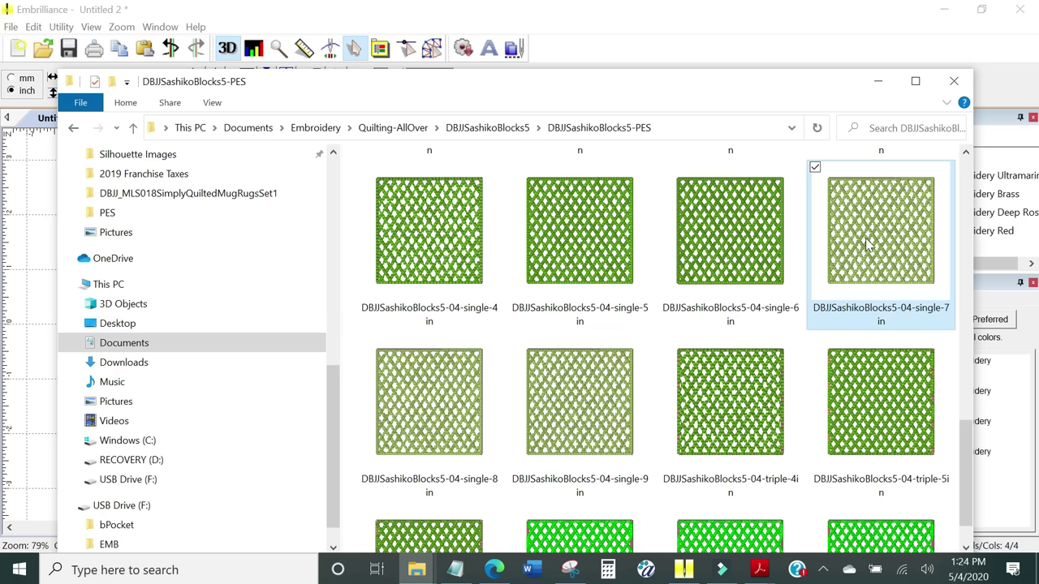
mouse_move(866, 241)
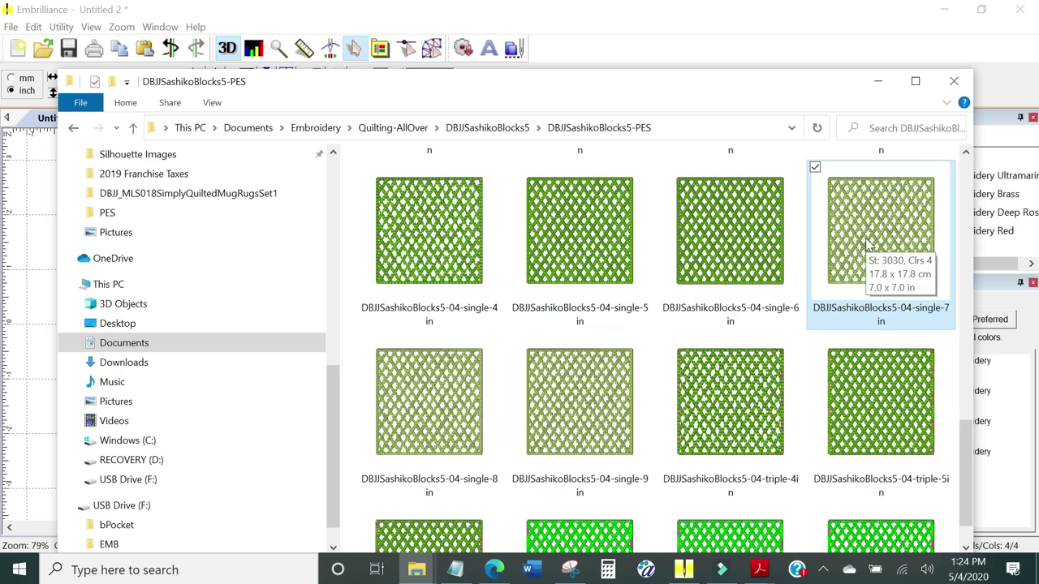
click(596, 233)
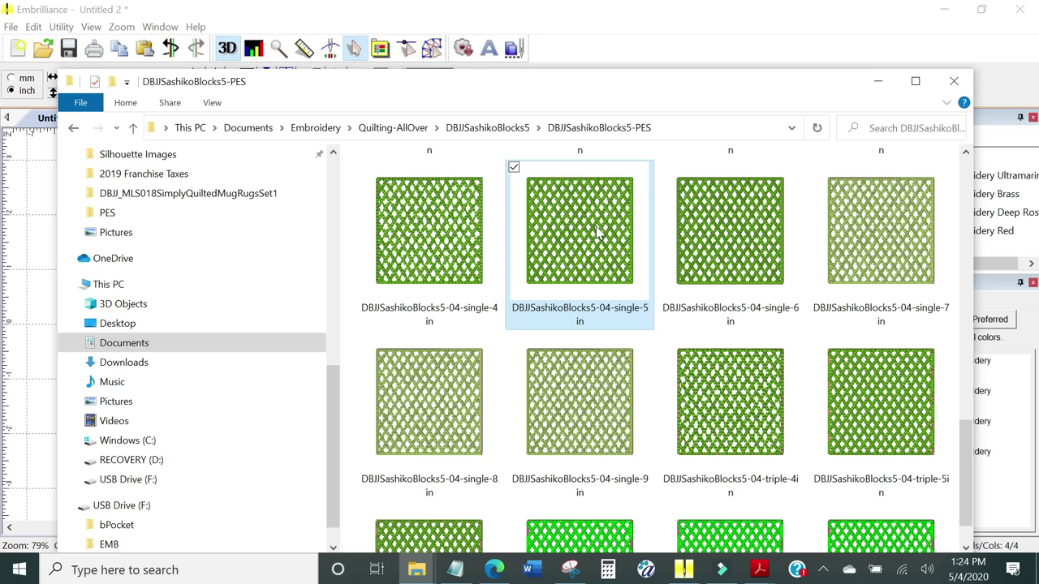
Step: Add DBJJSashikoBlocks5-04-single-7in from the folder to the mug rug design in Embrilliance
click(858, 233)
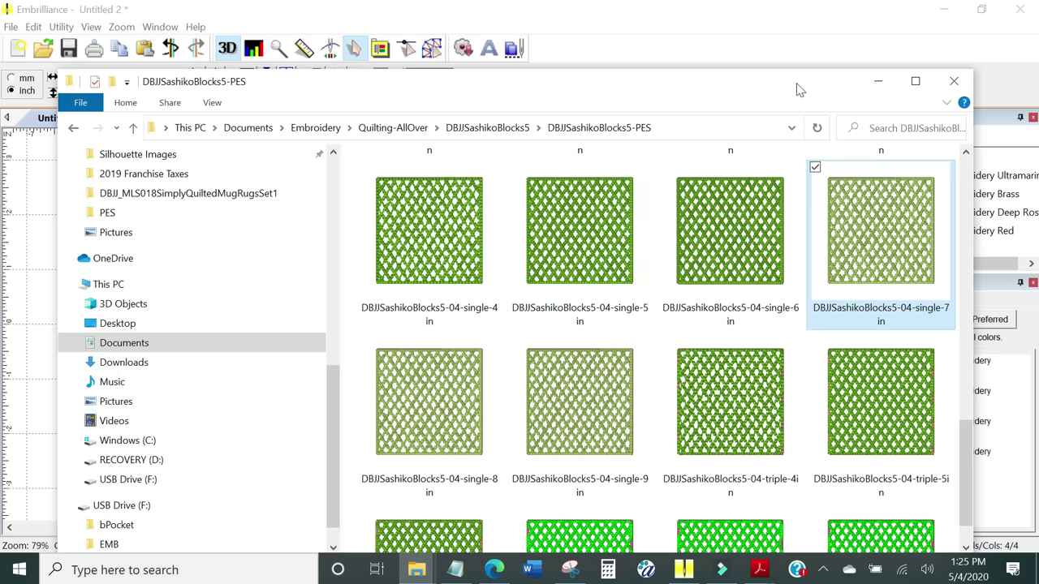
drag(796, 86, 516, 318)
drag(600, 464, 424, 259)
click(598, 312)
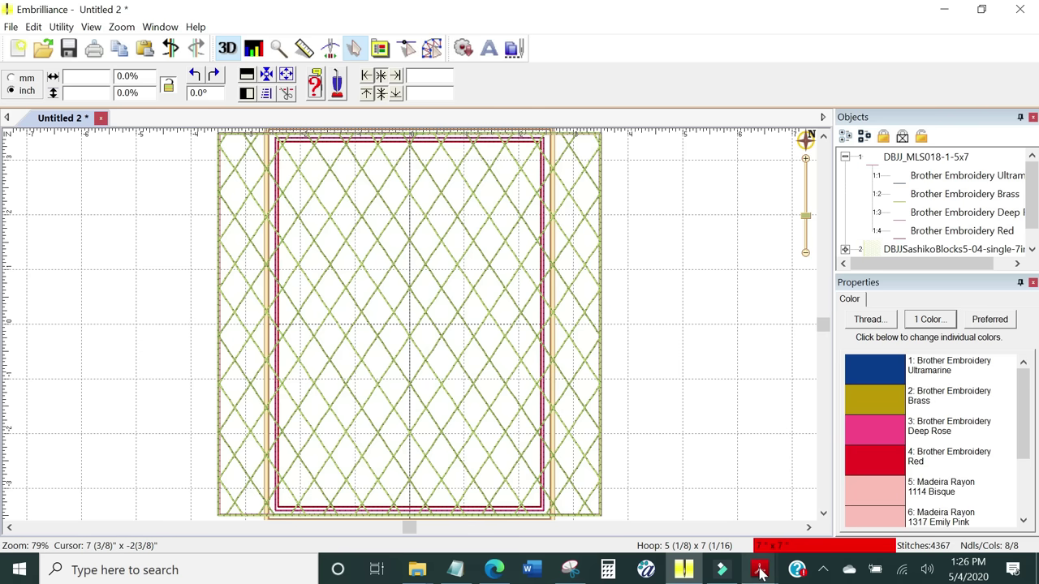
Step: Look up the size of DBJJ_MLS018-1-5x7 in the mug rug thumbnails PDF in Acrobat Reader and return to Embrilliance
mouse_move(760, 571)
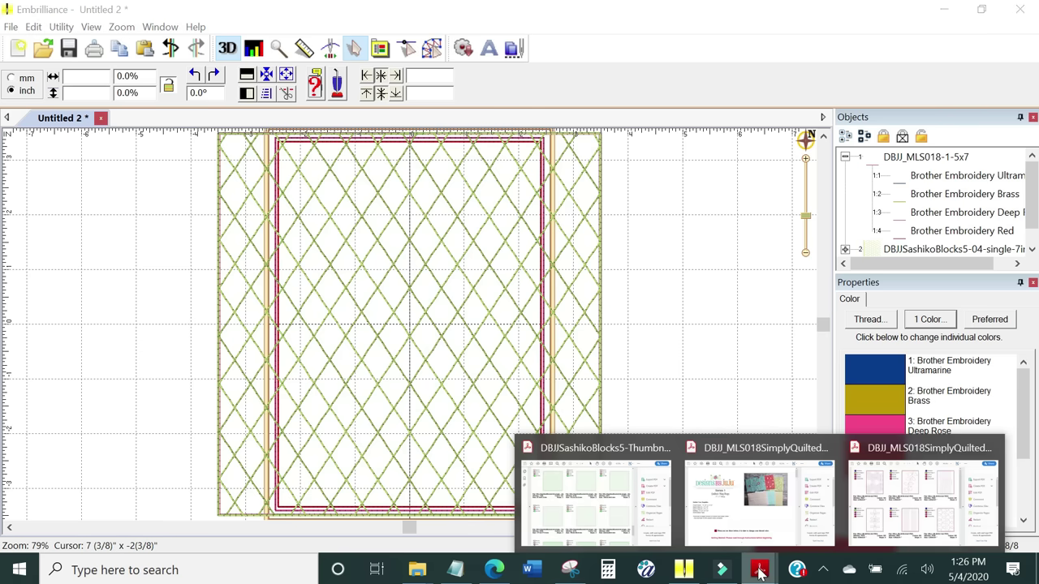
click(933, 495)
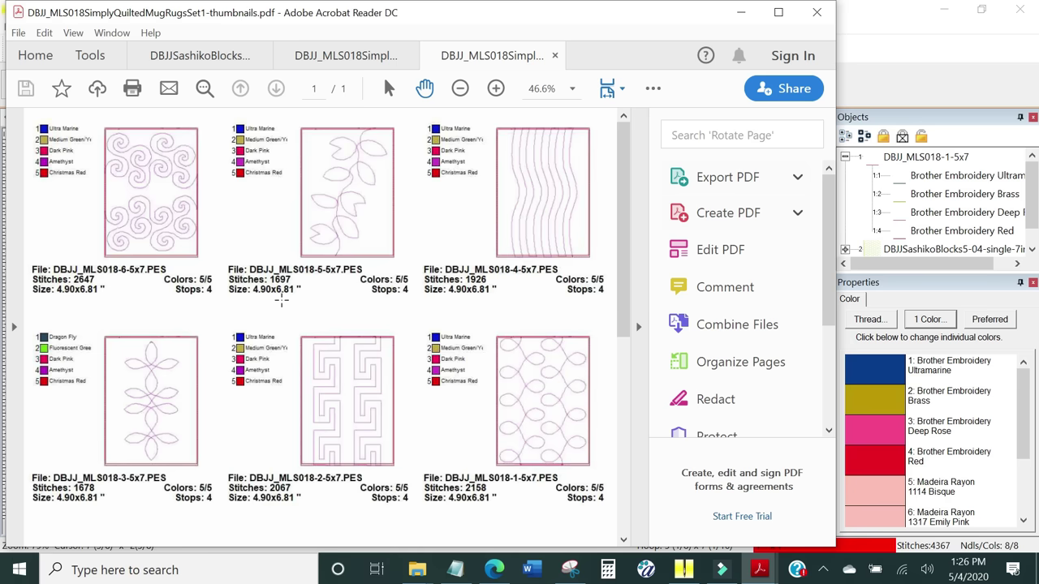
click(740, 12)
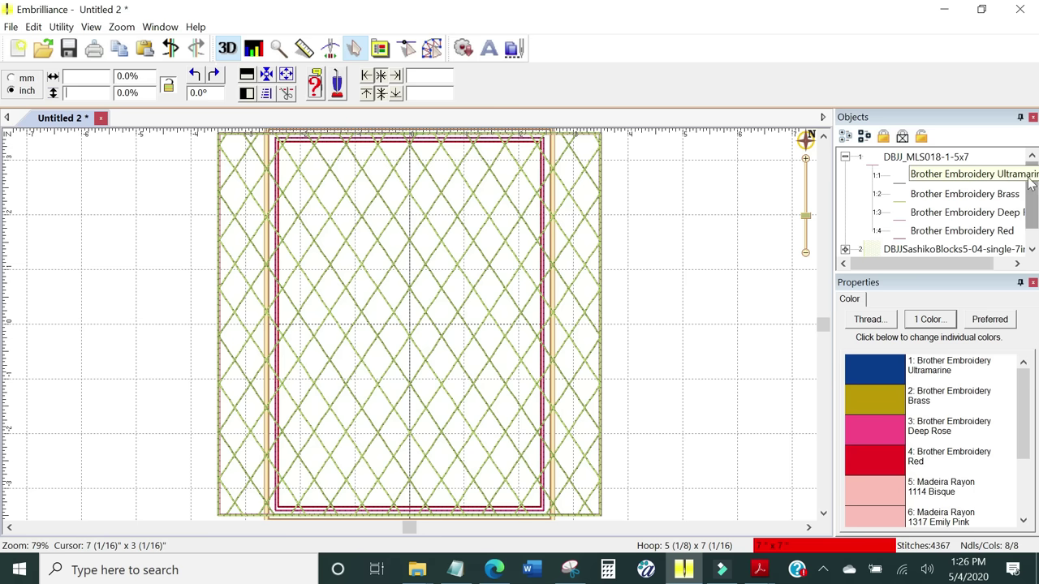
Step: Resize the DBJJSashikoBlocks5-04-single-7in design to 4.90 inches wide and 6.81 inches high without proportional scaling
scroll(1034, 180, down, 1)
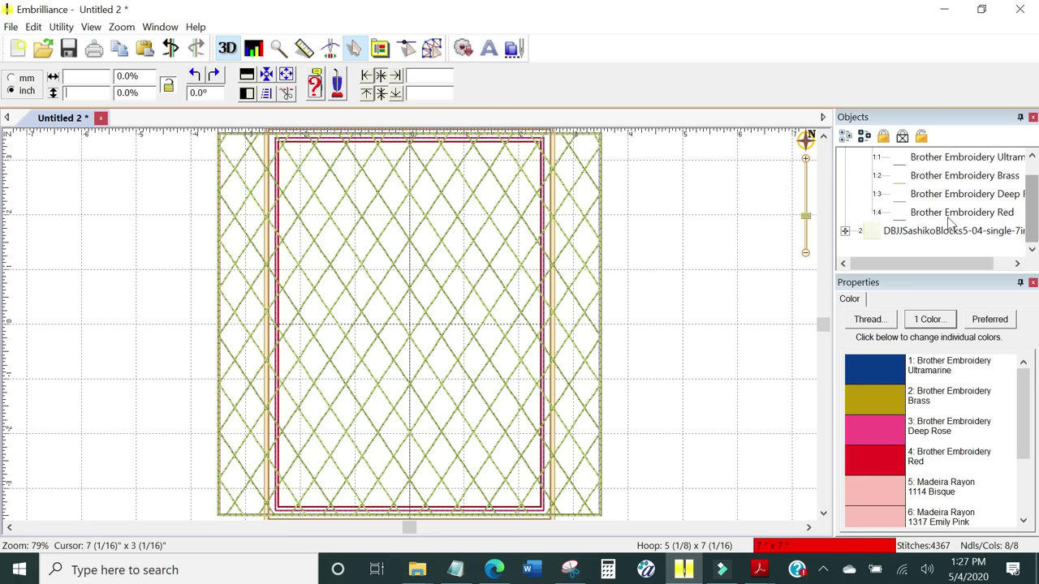
click(911, 233)
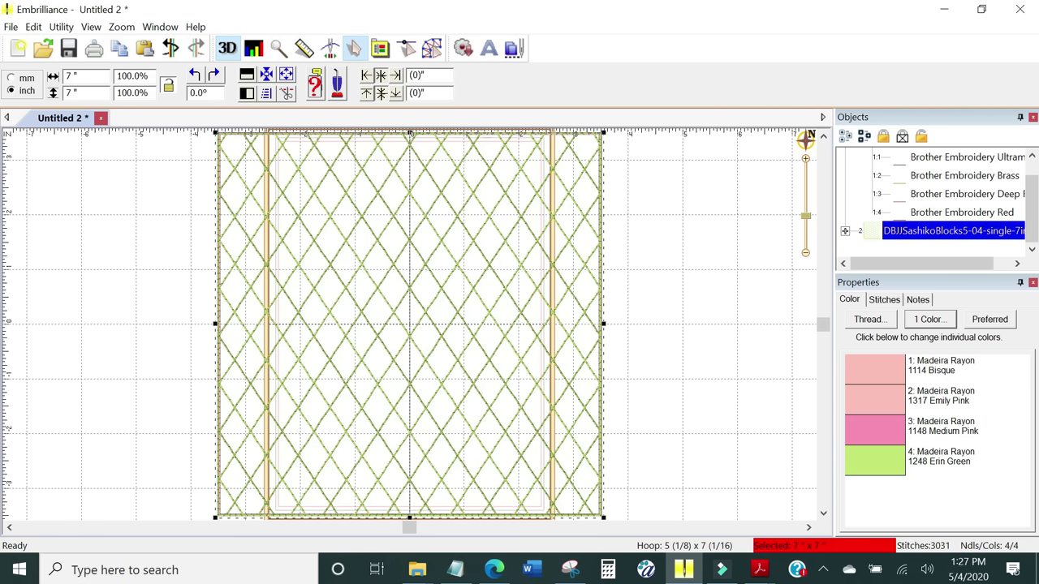
double_click(77, 75)
click(168, 85)
click(169, 86)
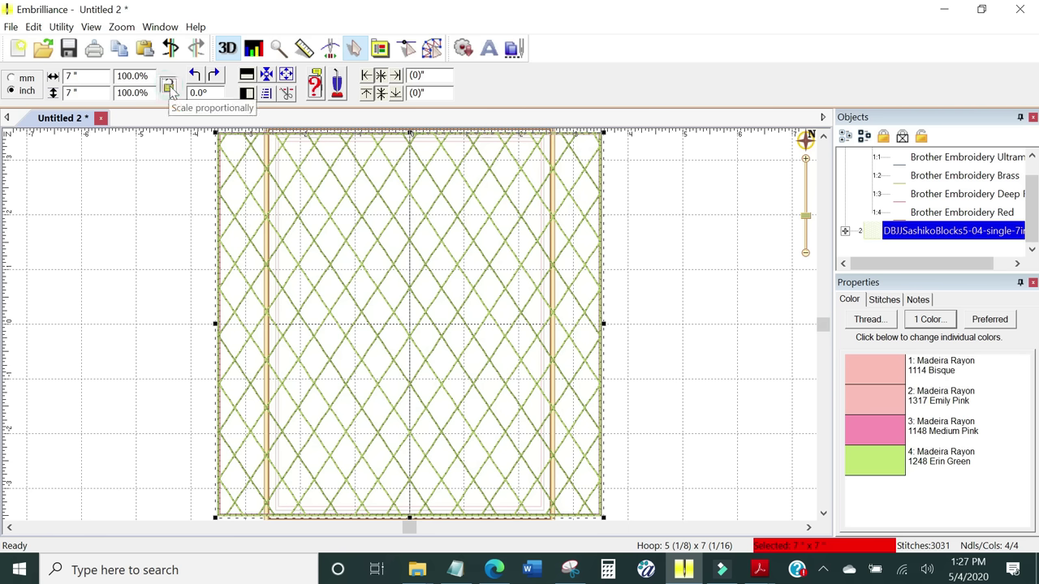
double_click(77, 76)
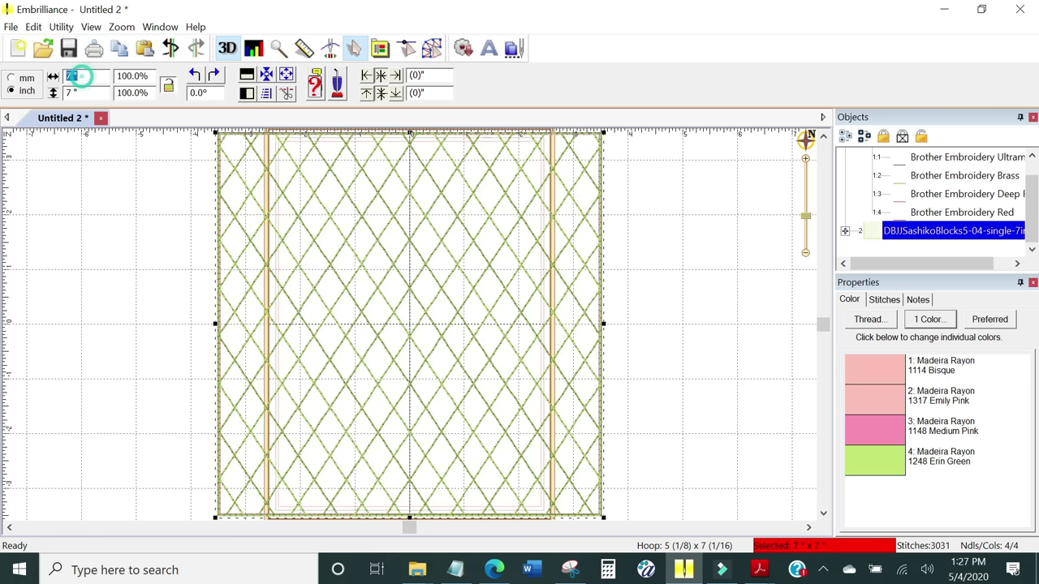
text(4.90)
key(Tab)
text(6.81)
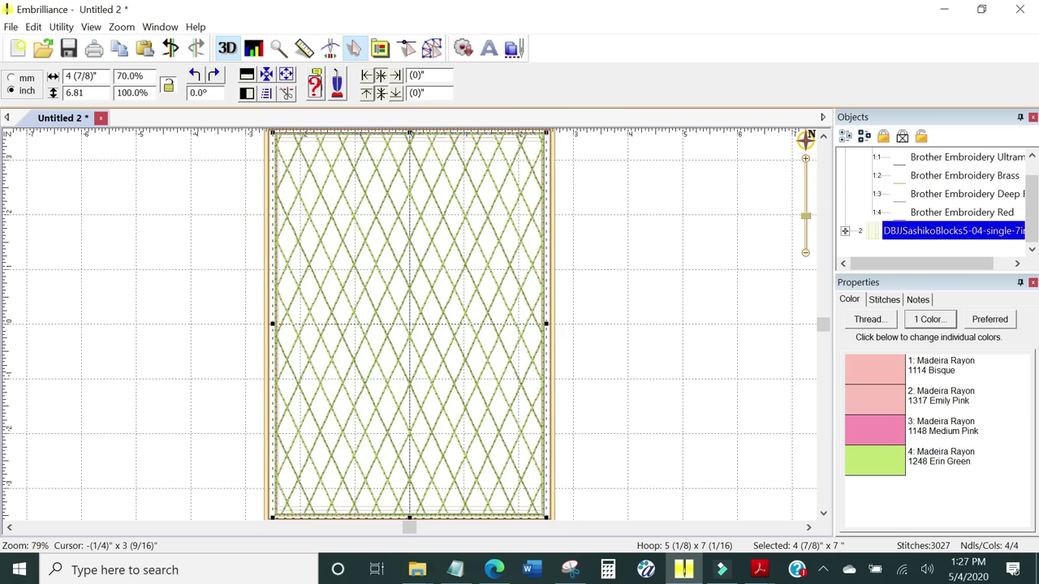
key(Return)
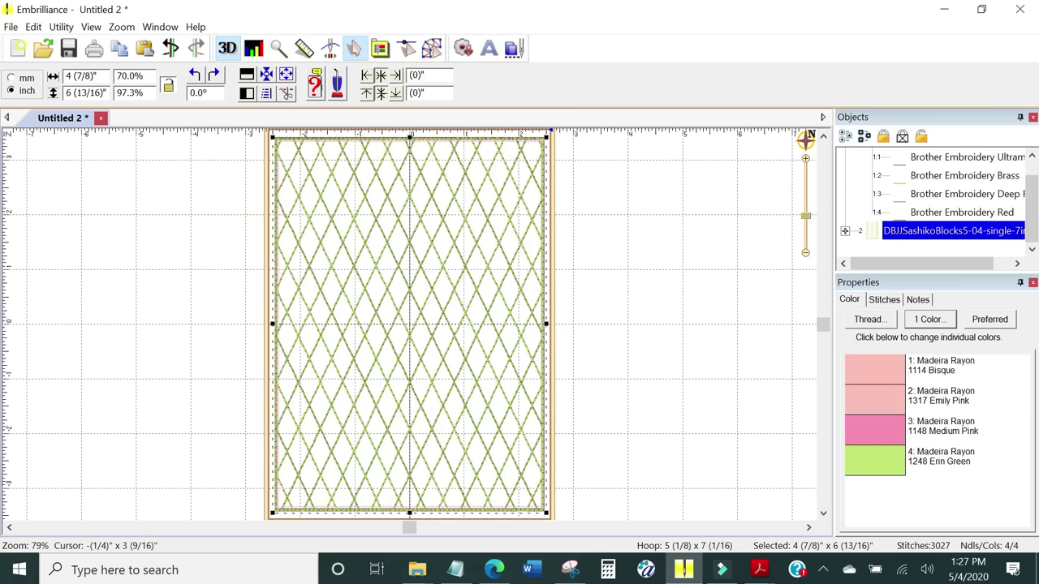